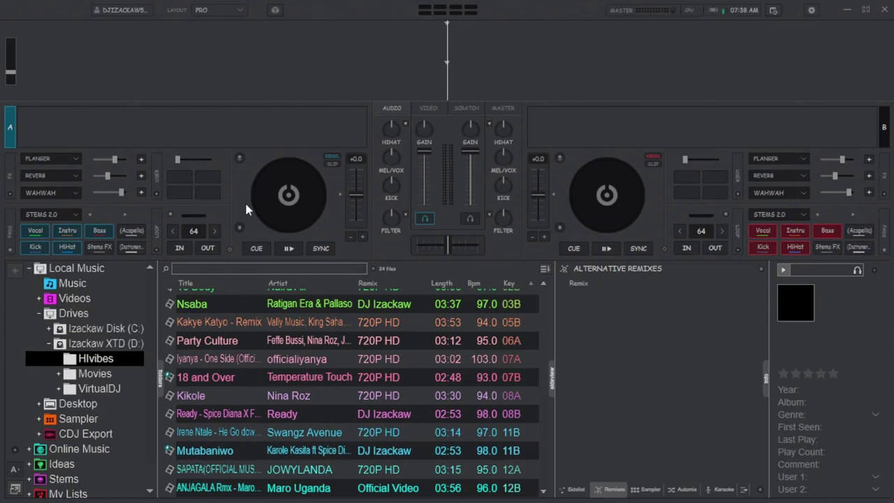
Step: Switch the performance pads of both decks to the sampler page and show the sampler in the side view
{"action": "left_click", "coordinate": [43, 213]}
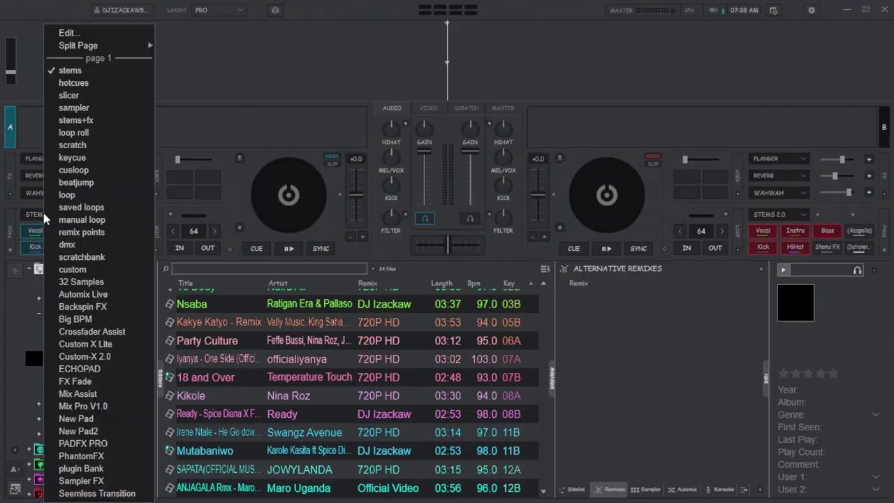
{"action": "left_click", "coordinate": [73, 108]}
{"action": "left_click", "coordinate": [764, 216]}
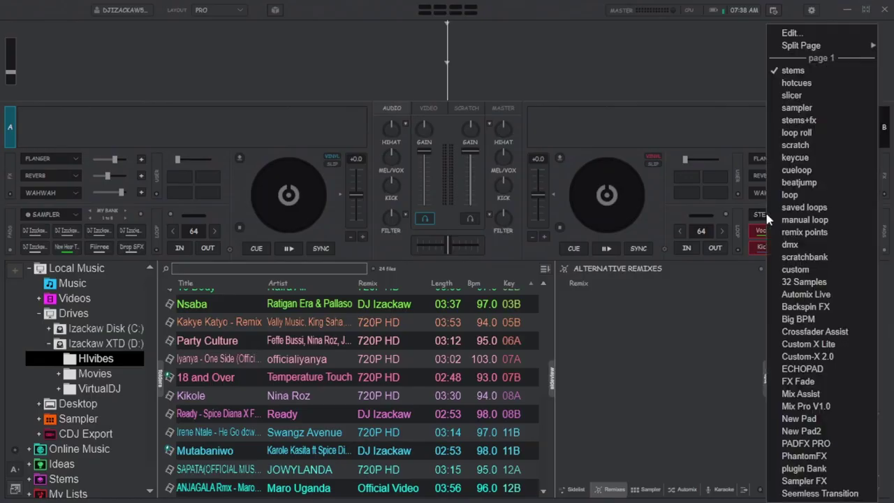
{"action": "left_click", "coordinate": [801, 109]}
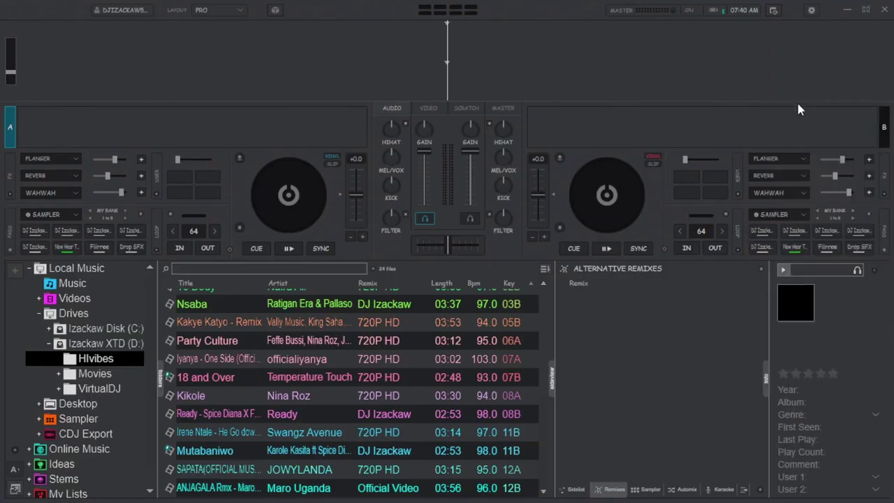
{"action": "left_click", "coordinate": [648, 489]}
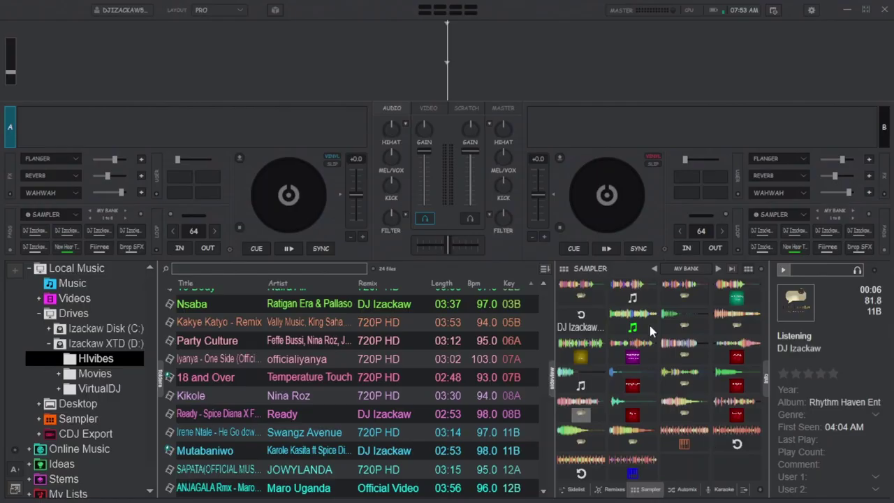
{"action": "left_click", "coordinate": [801, 248]}
Step: Create a new sample bank named "Stem Swap"
{"action": "left_click", "coordinate": [692, 268]}
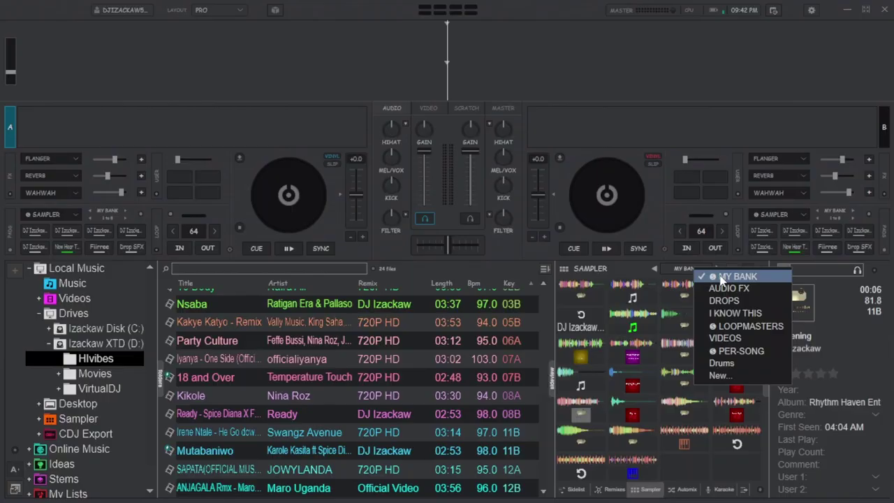
{"action": "left_click", "coordinate": [726, 377]}
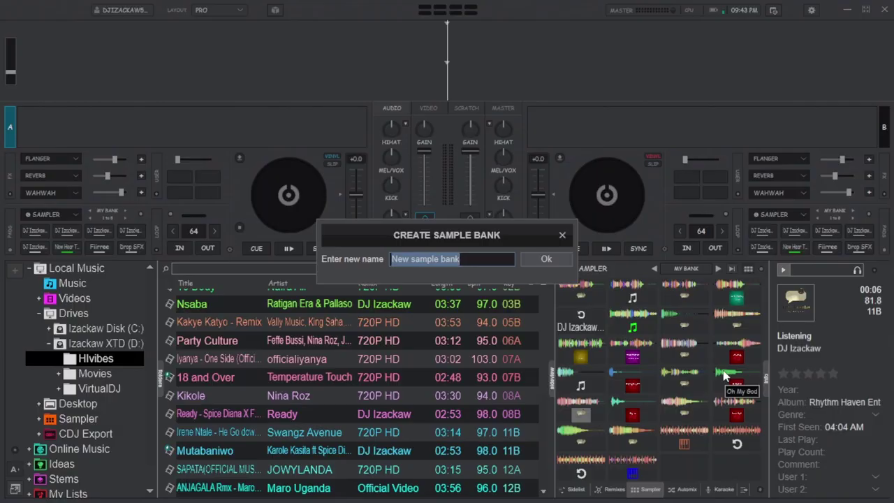
{"action": "key", "text": "BackSpace"}
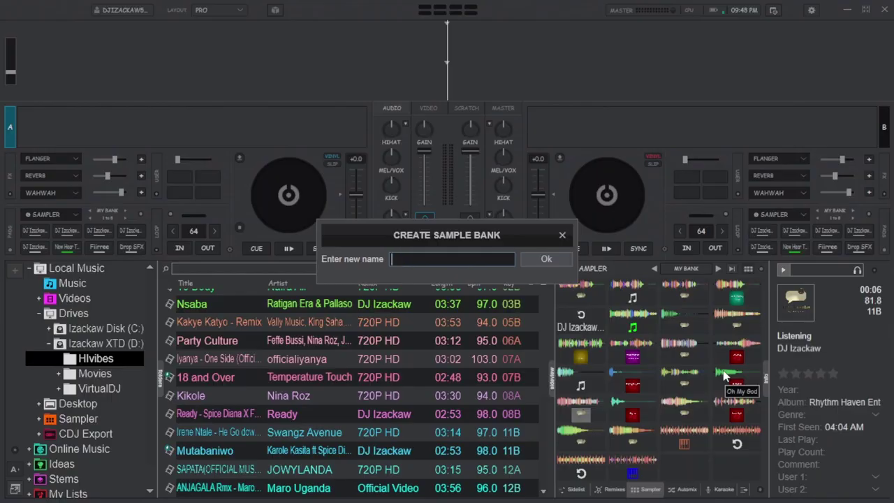
{"action": "type", "text": "Stem Swap"}
{"action": "left_click", "coordinate": [546, 259]}
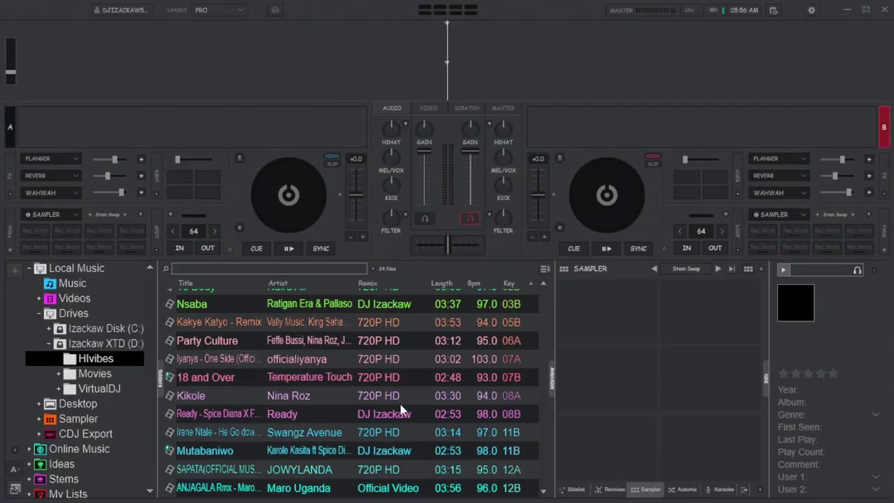
Step: Load Kwetobya onto deck A and Pon Mi Remix onto deck B from the HIvibes folder
{"action": "scroll", "coordinate": [342, 407], "scroll_direction": "up", "scroll_amount": 5}
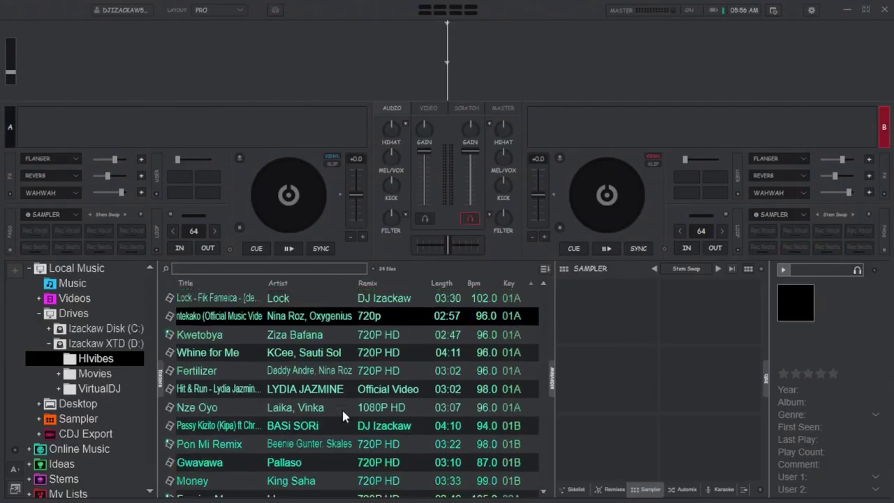
{"action": "double_click", "coordinate": [272, 338]}
{"action": "left_click", "coordinate": [214, 445]}
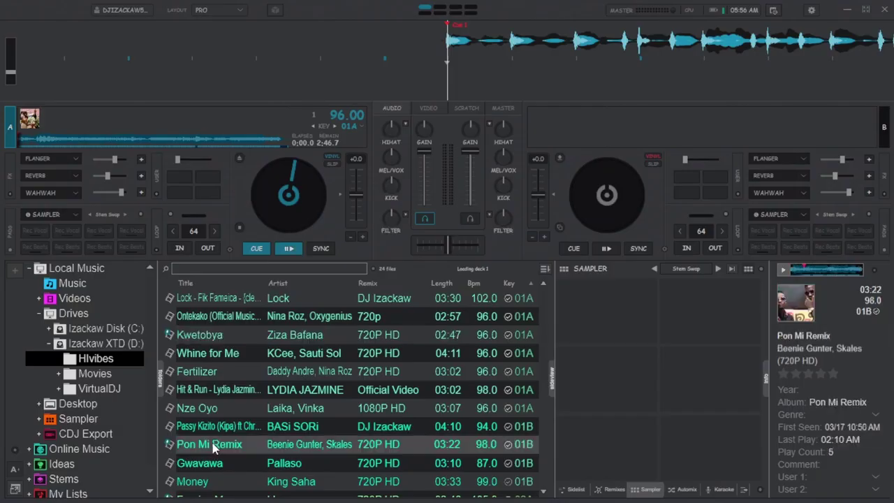
{"action": "double_click", "coordinate": [214, 445]}
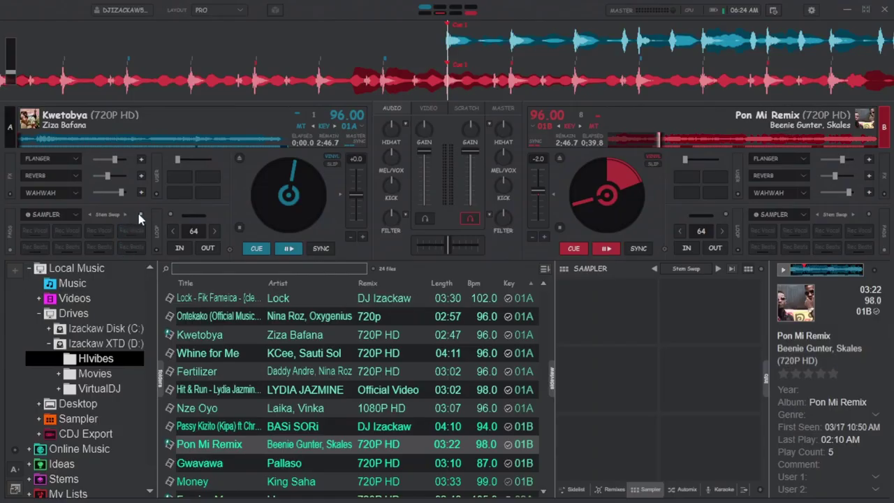
Step: In the Stem Swap bank's record slots, add the Bass and Instru stems to pad 5's HiHat+Kick selection
{"action": "left_click", "coordinate": [138, 214]}
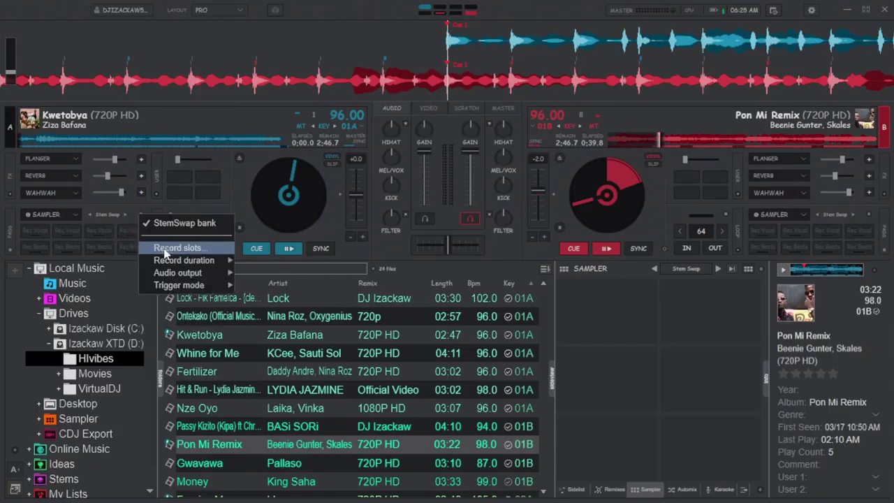
{"action": "left_click", "coordinate": [171, 247]}
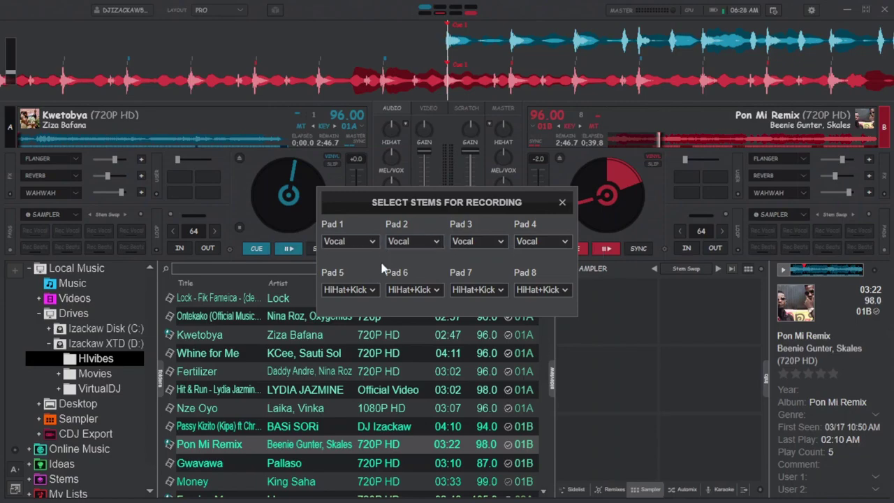
{"action": "left_click", "coordinate": [373, 289]}
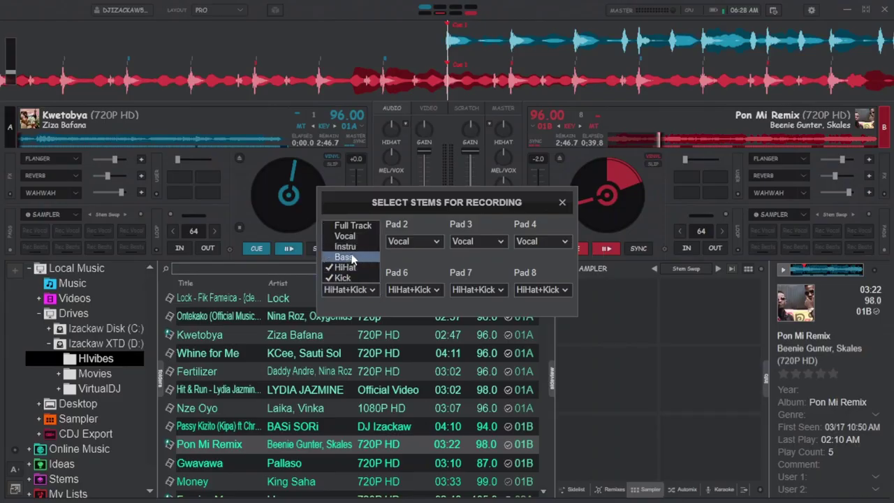
{"action": "left_click", "coordinate": [343, 256]}
{"action": "left_click", "coordinate": [375, 289]}
{"action": "left_click", "coordinate": [376, 248]}
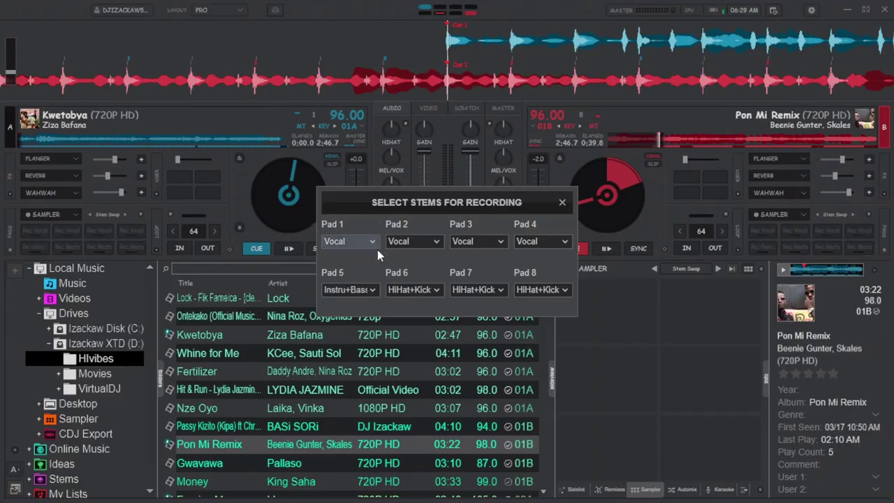
Step: Add the Bass and Instru stems to the recording selections of pads 6 and 7, and close the stem selection
{"action": "left_click", "coordinate": [433, 289]}
{"action": "left_click", "coordinate": [409, 256]}
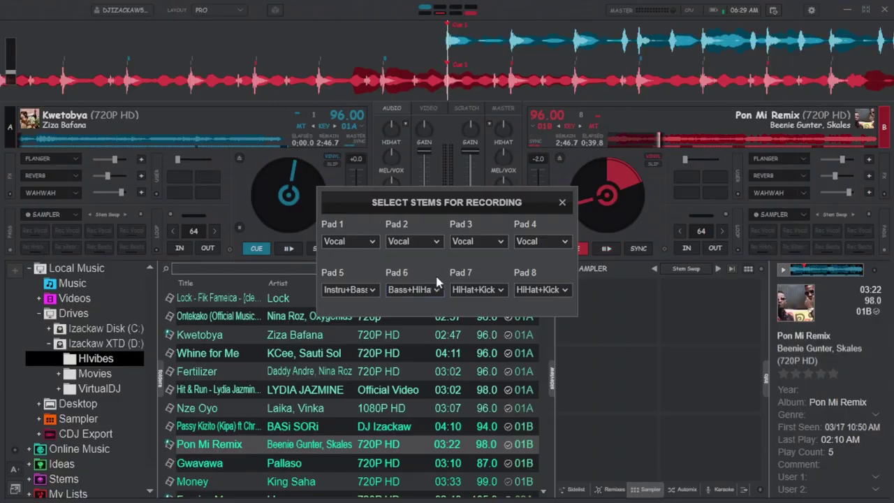
{"action": "left_click", "coordinate": [423, 289]}
{"action": "left_click", "coordinate": [409, 246]}
{"action": "left_click", "coordinate": [501, 288]}
{"action": "left_click", "coordinate": [486, 257]}
{"action": "left_click", "coordinate": [501, 288]}
{"action": "left_click", "coordinate": [473, 246]}
{"action": "left_click", "coordinate": [562, 204]}
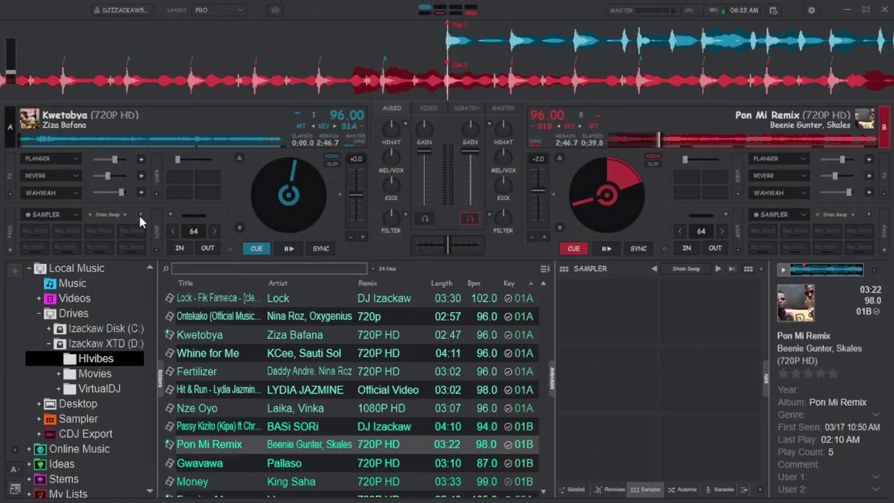
Step: Review the Stem Swap bank's options for record duration, audio output and trigger mode
{"action": "left_click", "coordinate": [140, 218]}
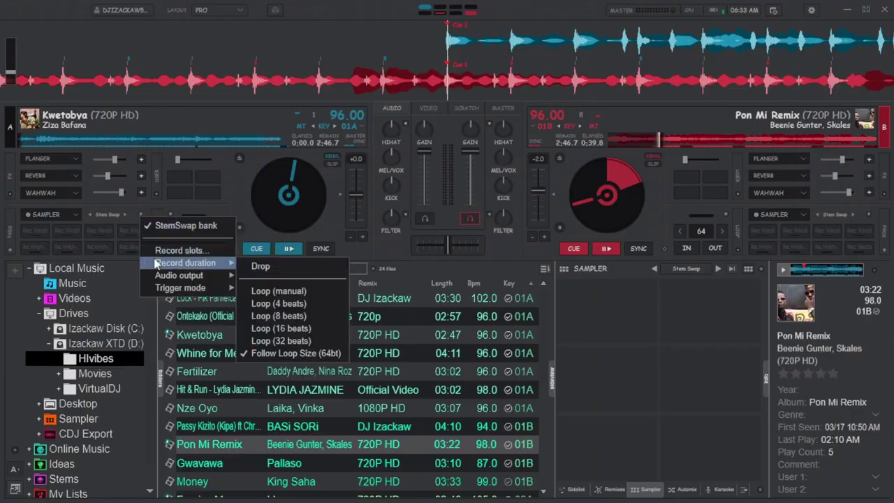
{"action": "mouse_move", "coordinate": [156, 277]}
{"action": "mouse_move", "coordinate": [155, 294]}
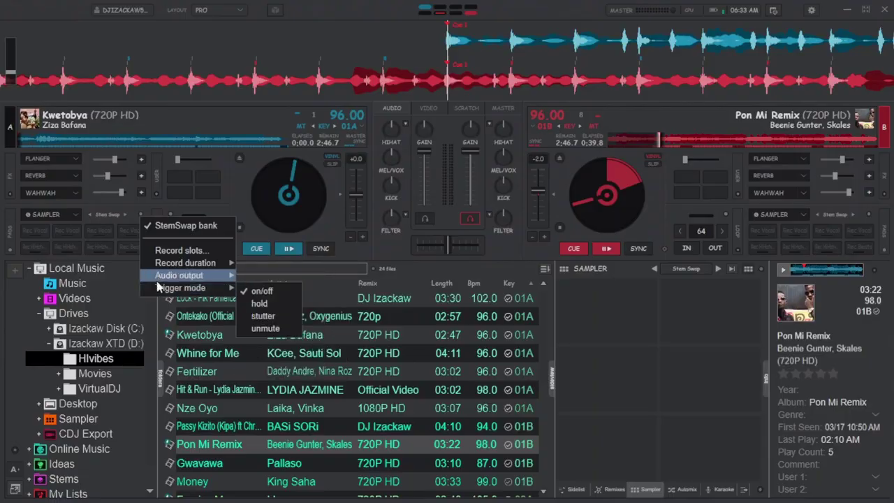
{"action": "mouse_move", "coordinate": [196, 266]}
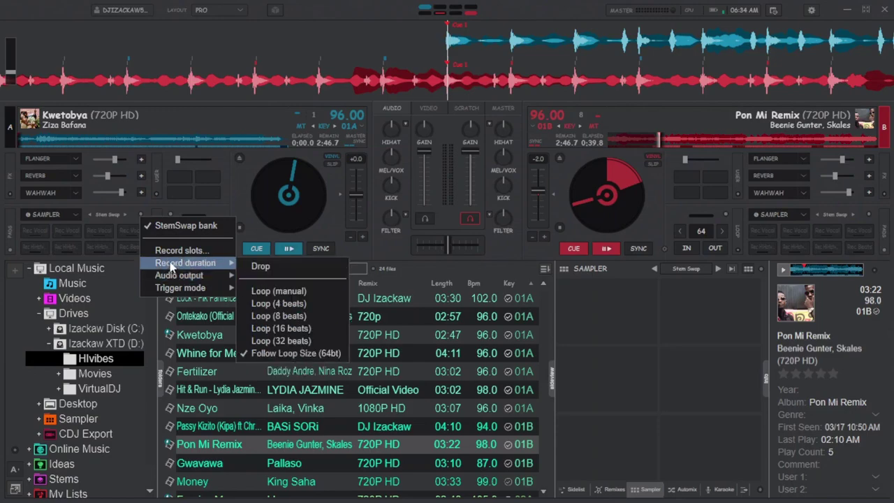
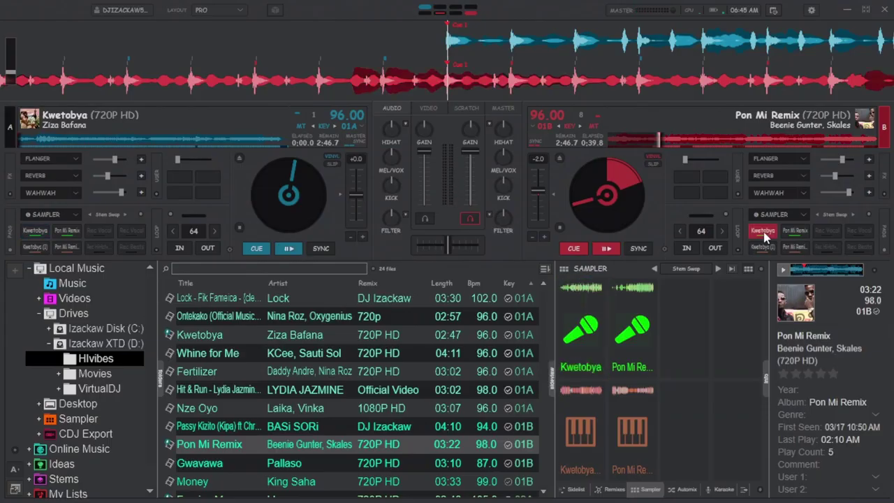
Step: Audition the recorded Kwetobya instrumental and the Pon Mi Remix vocal and instrumental samples from deck B's pads
{"action": "left_click", "coordinate": [764, 248]}
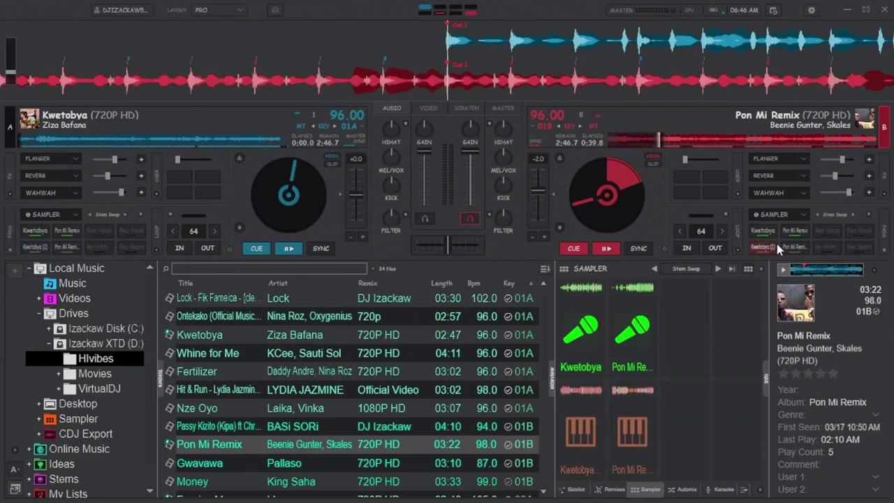
{"action": "left_click", "coordinate": [795, 232]}
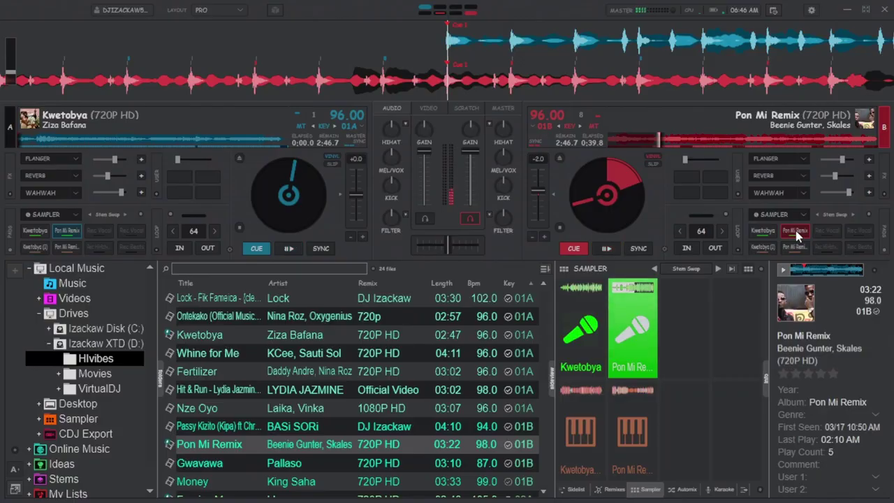
{"action": "left_click", "coordinate": [796, 237]}
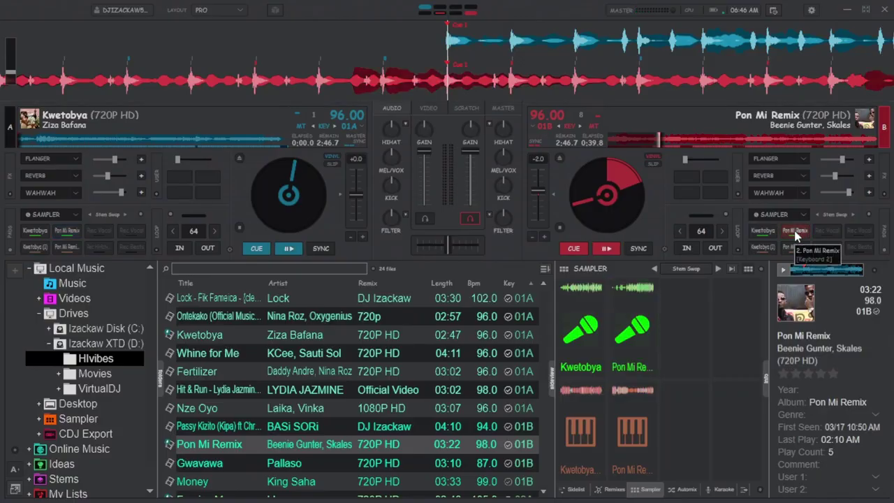
{"action": "left_click", "coordinate": [794, 248]}
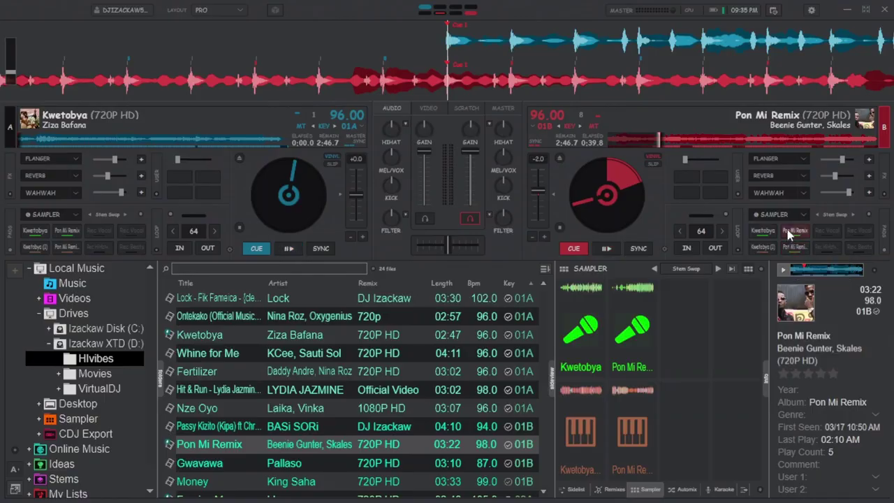
{"action": "left_click", "coordinate": [789, 233]}
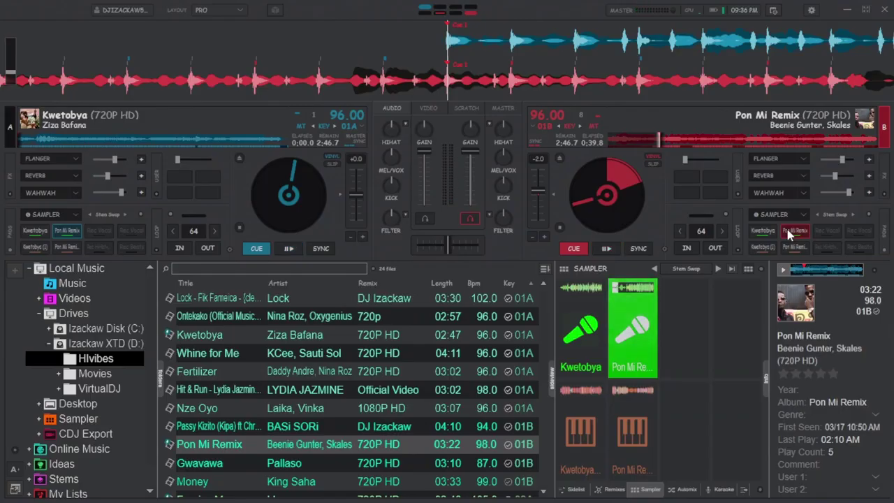
{"action": "left_click", "coordinate": [792, 231]}
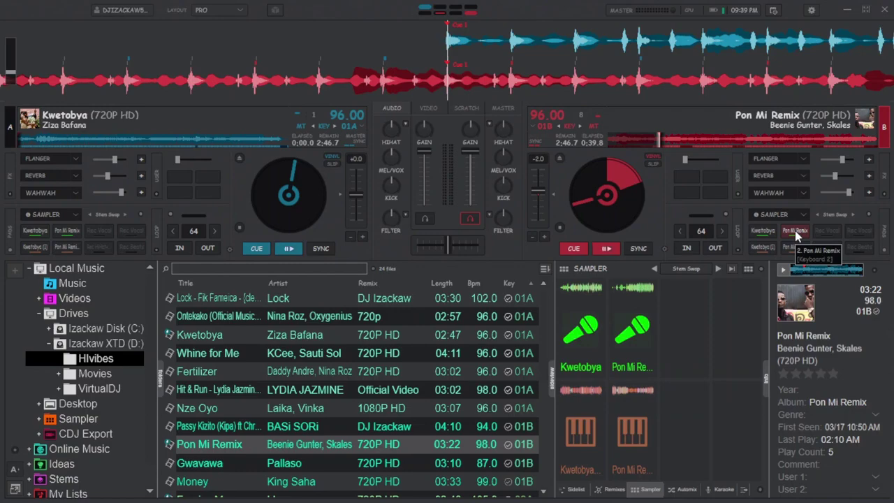
Step: Trim the Pon Mi Remix vocal sample to start where the continuous vocals begin, save the changes, and trigger the sample
{"action": "left_click", "coordinate": [748, 269]}
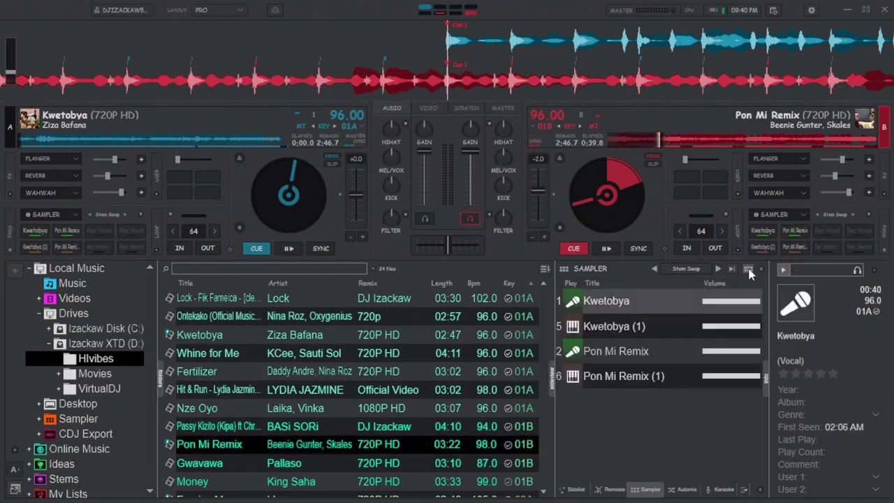
{"action": "right_click", "coordinate": [617, 350]}
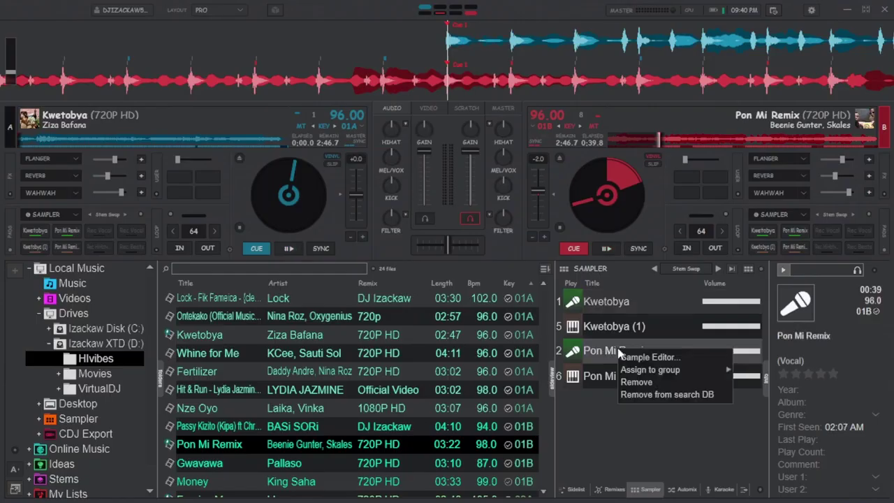
{"action": "left_click", "coordinate": [646, 357]}
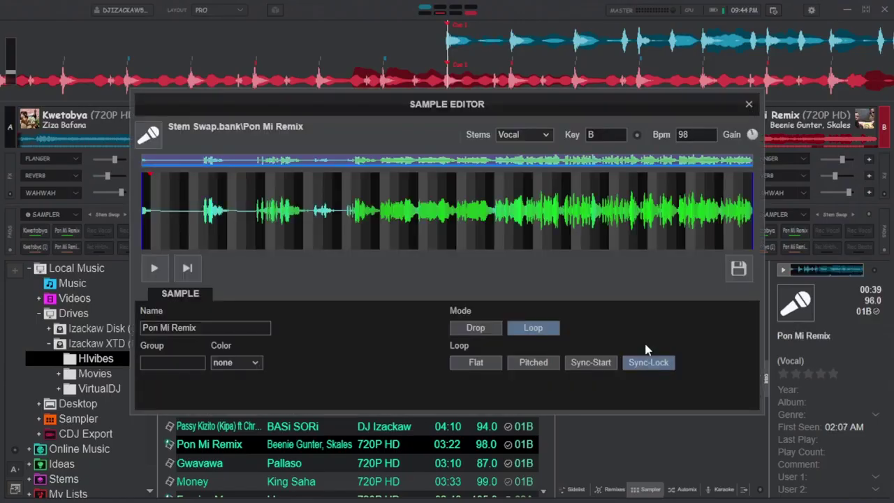
{"action": "left_click_drag", "start_coordinate": [143, 208], "coordinate": [340, 193]}
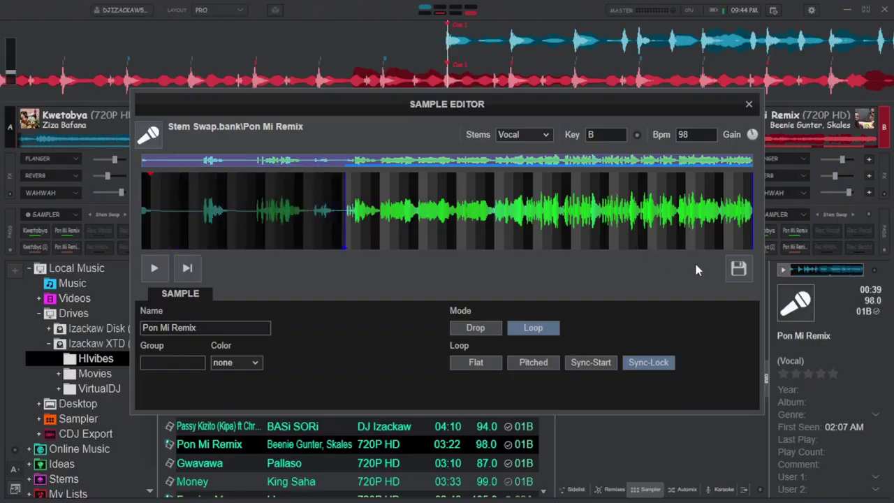
{"action": "left_click", "coordinate": [737, 270]}
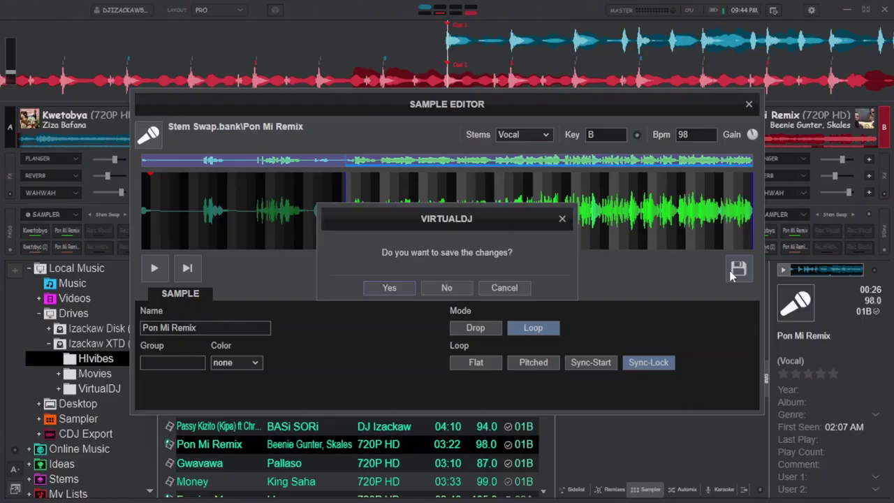
{"action": "left_click", "coordinate": [395, 292]}
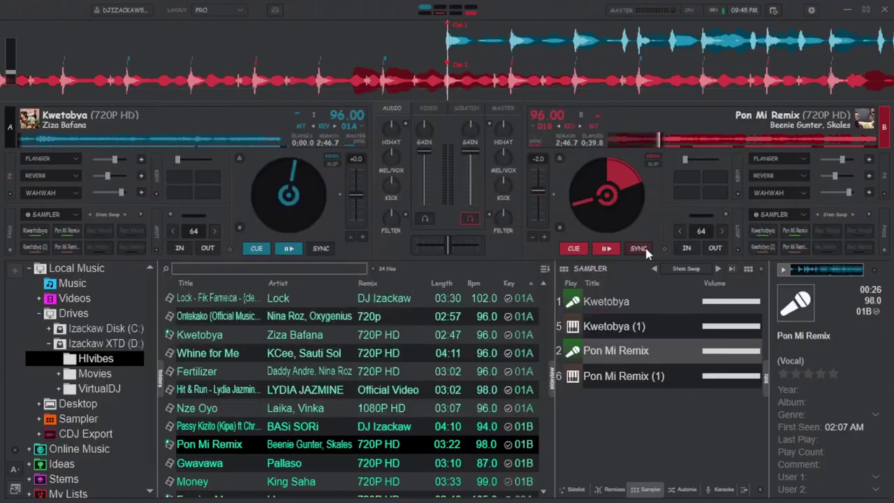
{"action": "left_click", "coordinate": [791, 235]}
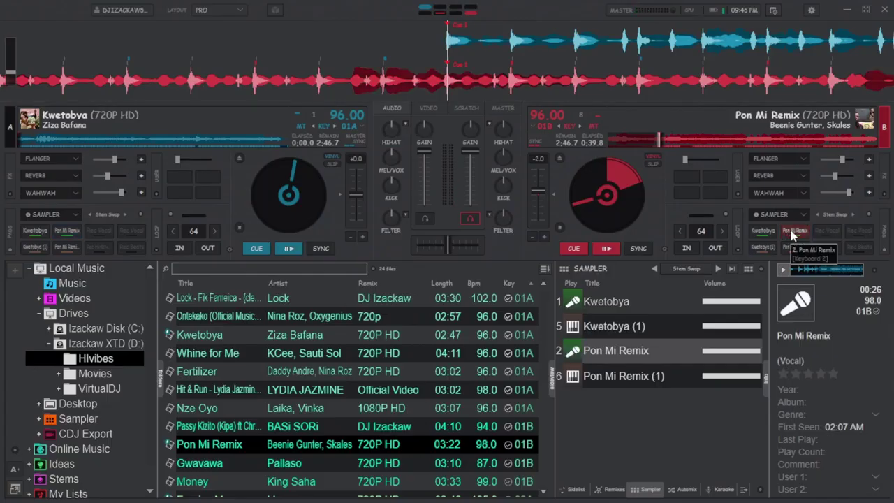
Step: Trim the Kwetobya vocal sample to start after its opening vocal phrases, save the changes, and audition it from deck B's pads
{"action": "right_click", "coordinate": [618, 303]}
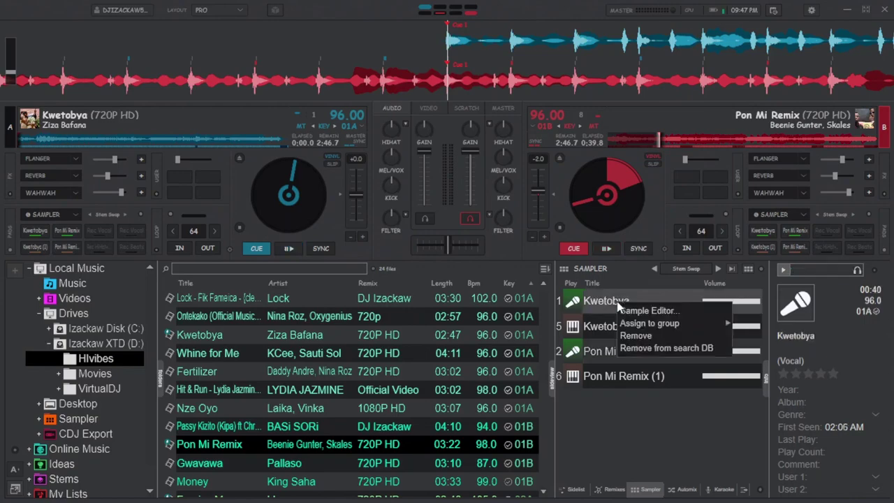
{"action": "left_click", "coordinate": [641, 311]}
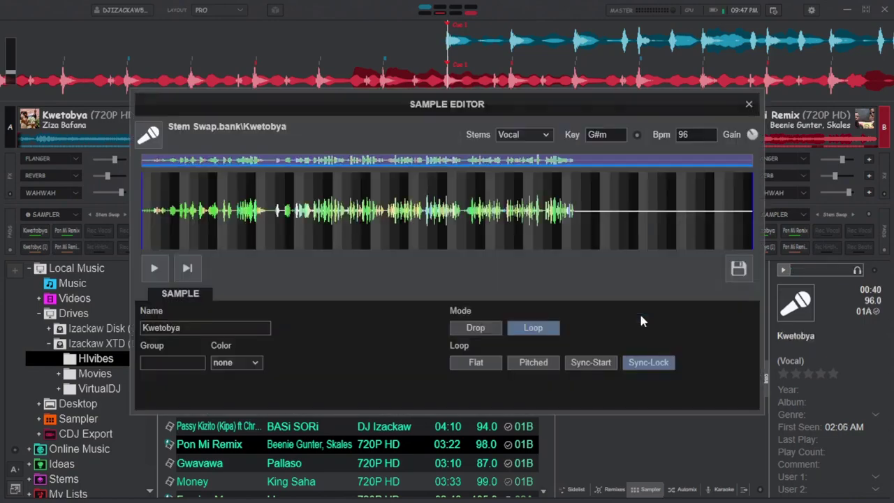
{"action": "left_click_drag", "start_coordinate": [143, 215], "coordinate": [268, 210]}
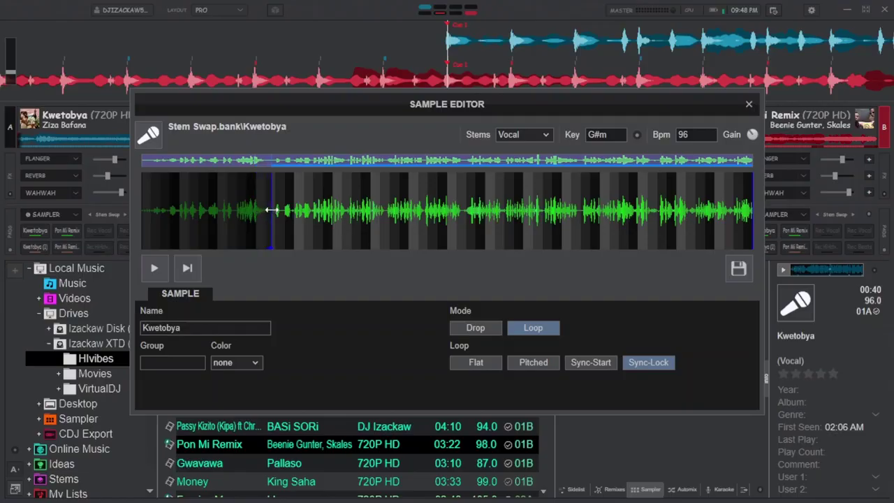
{"action": "left_click", "coordinate": [734, 269]}
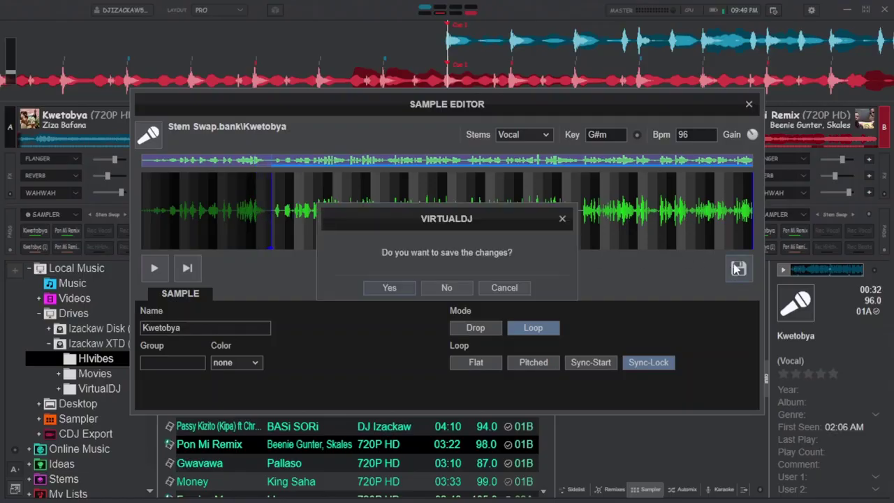
{"action": "left_click", "coordinate": [388, 289]}
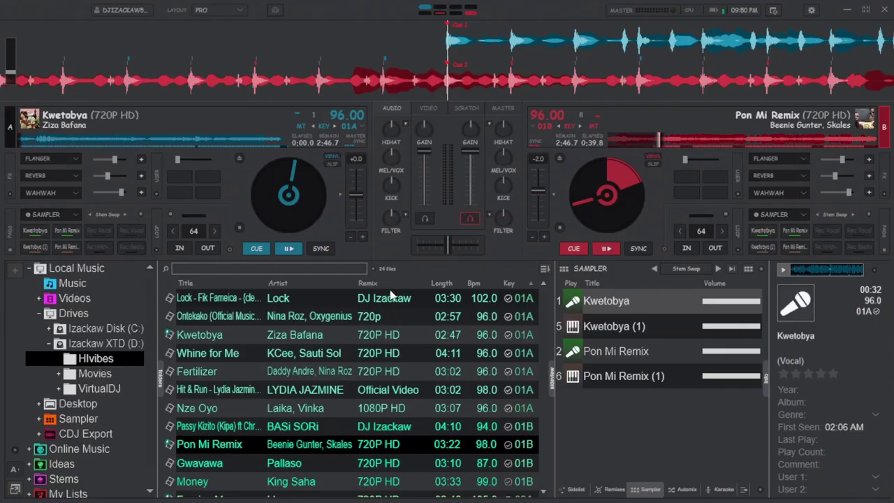
{"action": "left_click", "coordinate": [764, 235]}
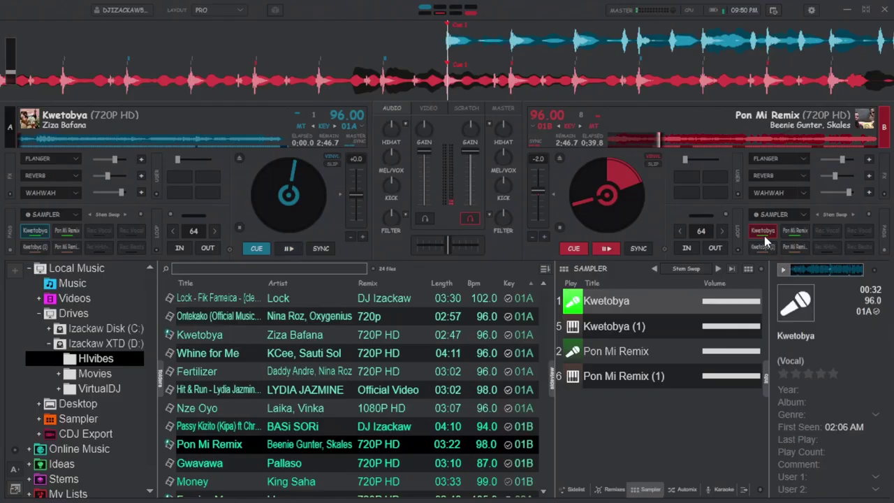
{"action": "left_click", "coordinate": [764, 237]}
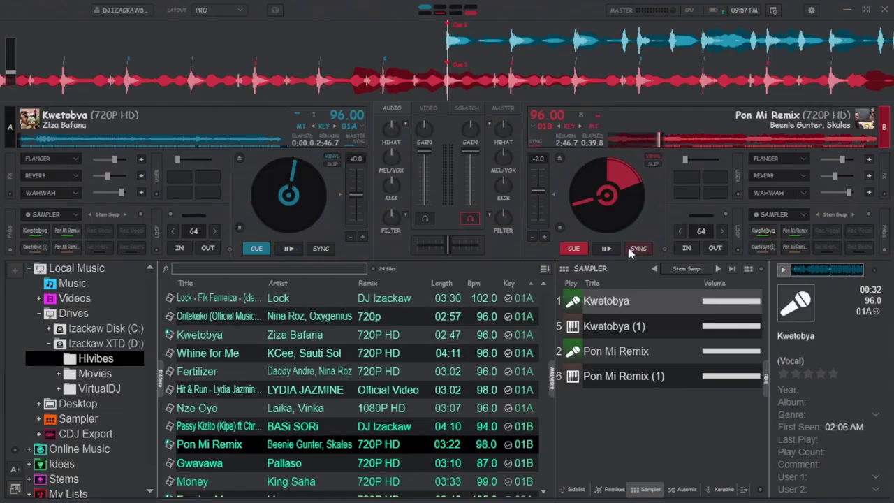
Step: Play Pon Mi Remix on deck B and trigger the Kwetobya vocal sample over it
{"action": "left_click", "coordinate": [604, 249]}
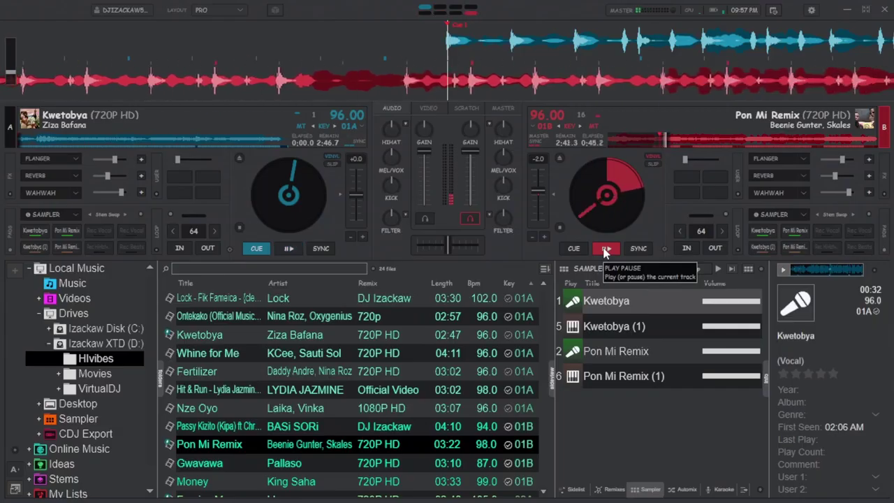
{"action": "left_click", "coordinate": [36, 232]}
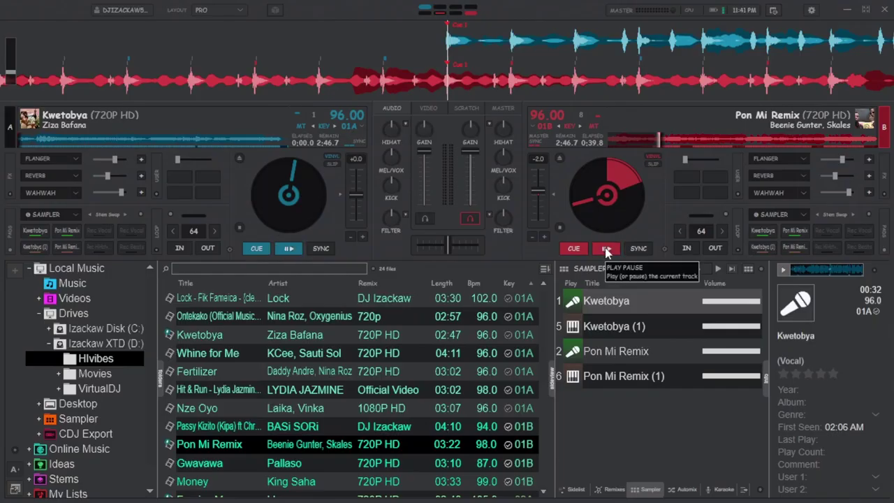
{"action": "left_click", "coordinate": [606, 249]}
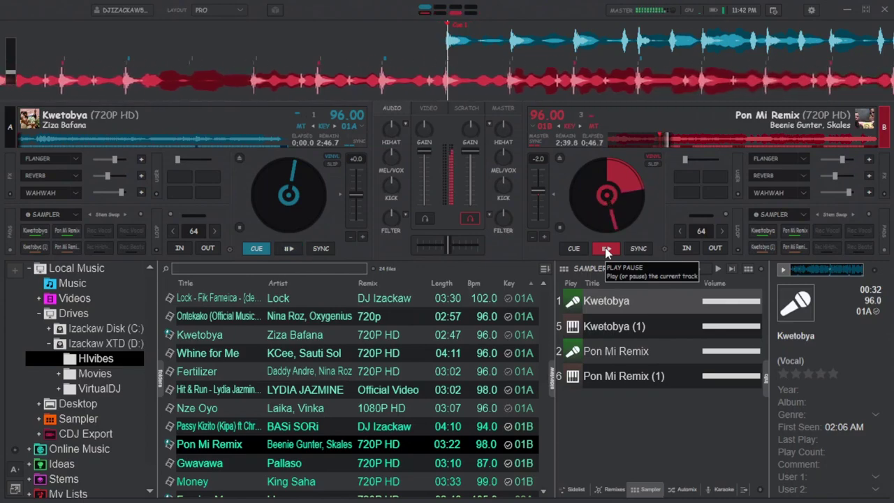
{"action": "left_click", "coordinate": [762, 231]}
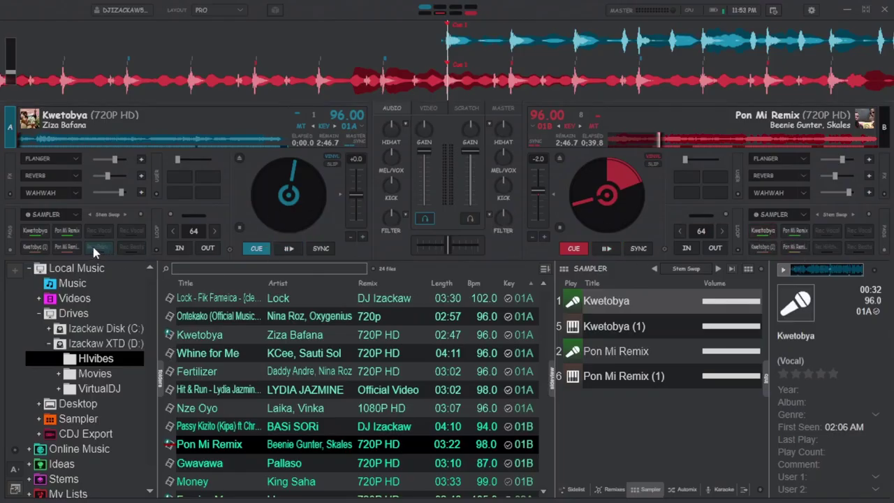
Step: Play Kwetobya on deck A and trigger the Pon Mi Remix vocal sample over it from that deck's pads
{"action": "left_click", "coordinate": [69, 237]}
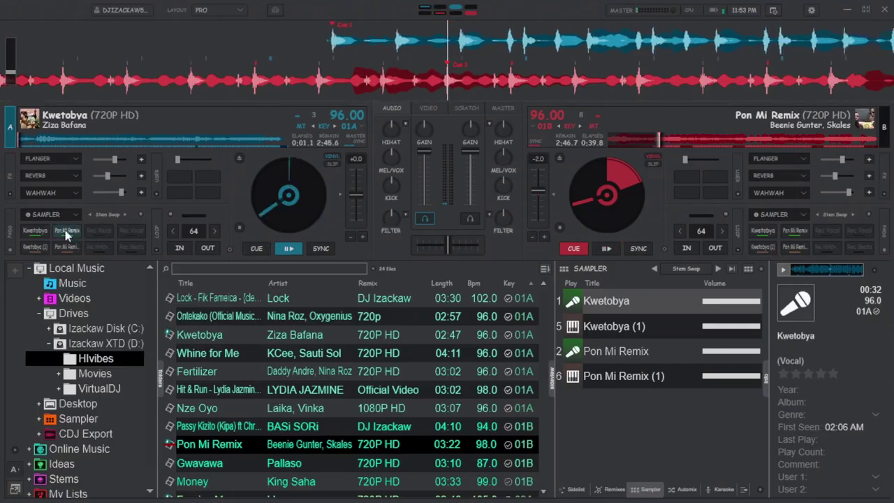
{"action": "left_click", "coordinate": [67, 232]}
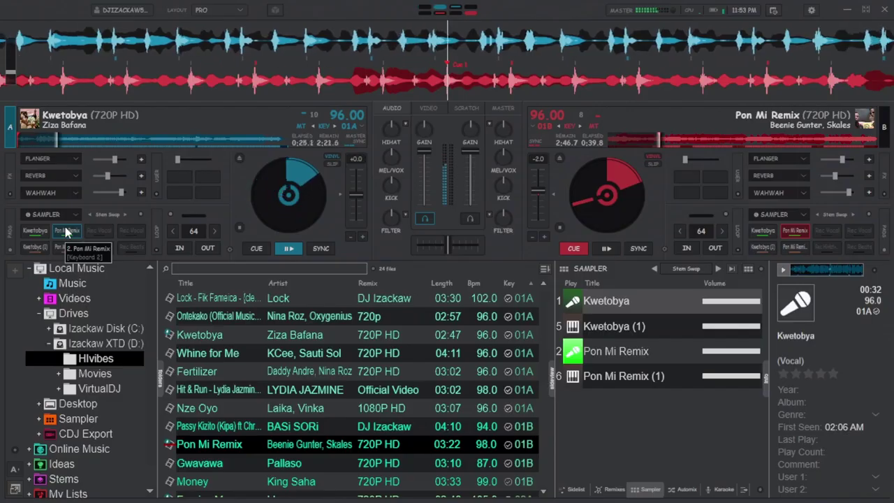
{"action": "key", "text": "Home"}
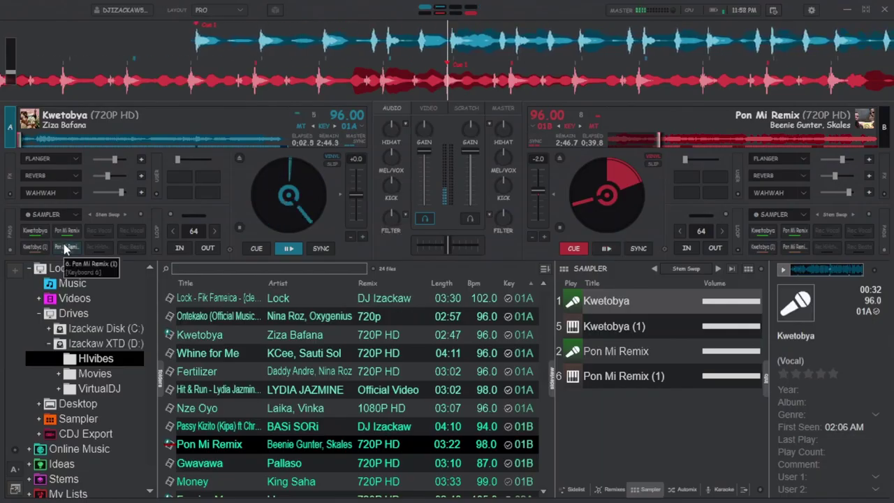
Step: Swap deck A's instrumental for the Pon Mi Remix instrumental sample, switch to the Kwetobya one, and return to Pon Mi Remix
{"action": "left_click", "coordinate": [63, 247]}
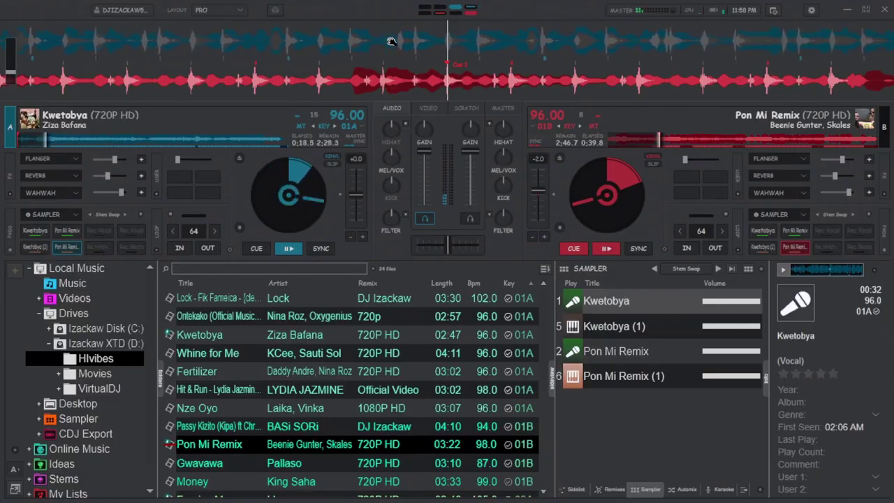
{"action": "left_click", "coordinate": [32, 245]}
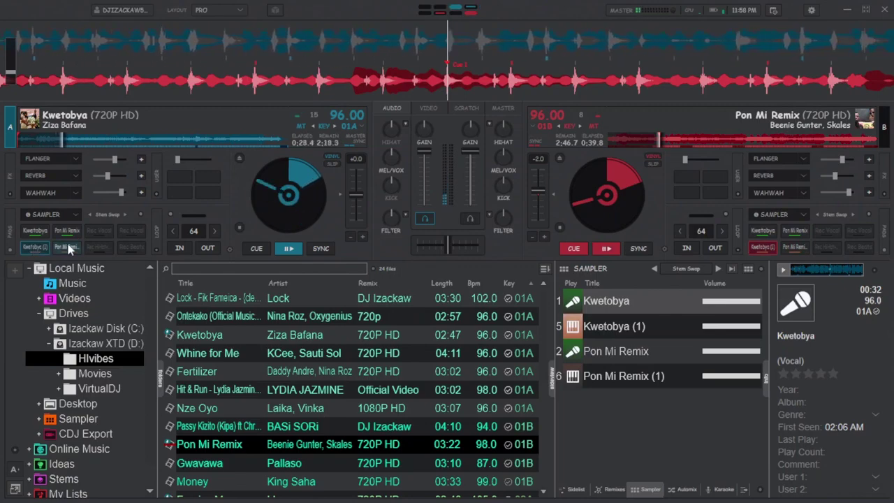
{"action": "left_click", "coordinate": [67, 247]}
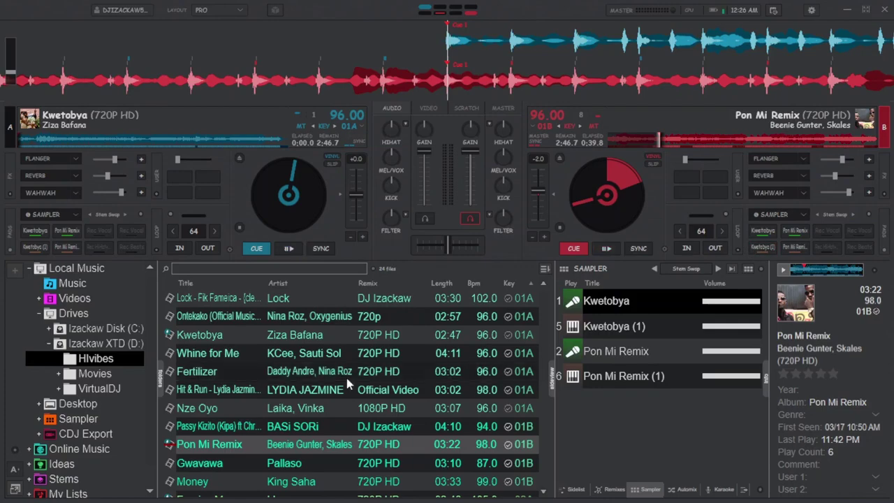
Step: Load the 18 and Over track onto deck B and start playing it
{"action": "scroll", "coordinate": [188, 395], "scroll_direction": "down", "scroll_amount": 5}
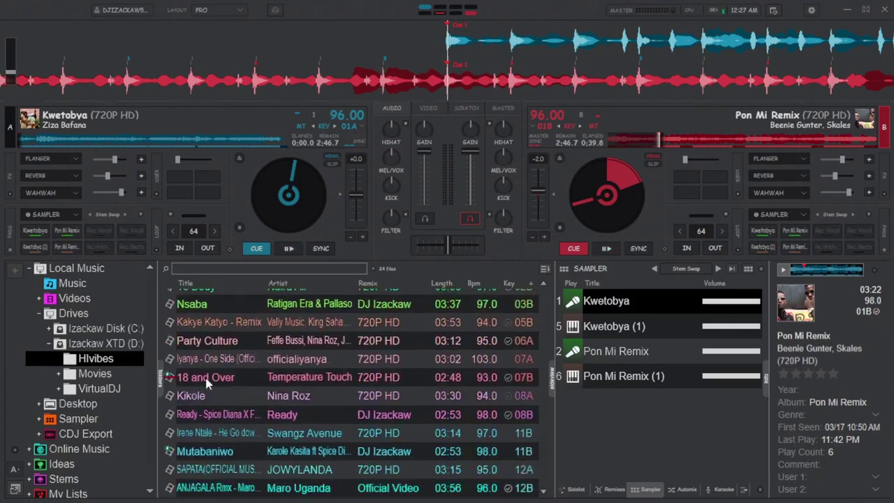
{"action": "double_click", "coordinate": [206, 379]}
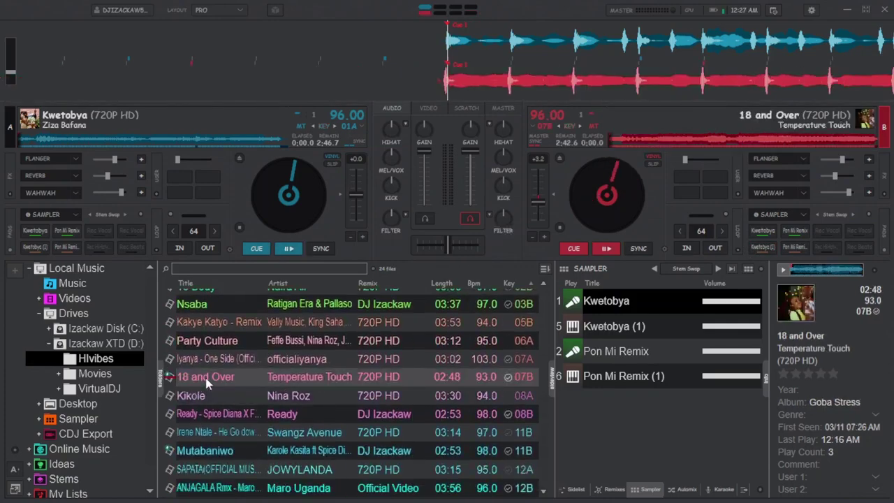
{"action": "key", "text": "space"}
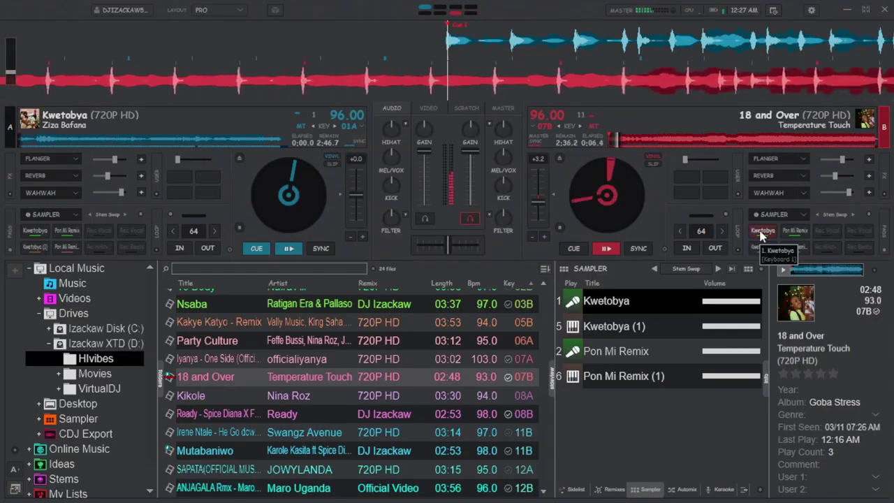
Step: Trigger the Kwetobya and Pon Mi Remix vocal samples in turn over 18 and Over on deck B, and stop the latter
{"action": "left_click", "coordinate": [761, 235]}
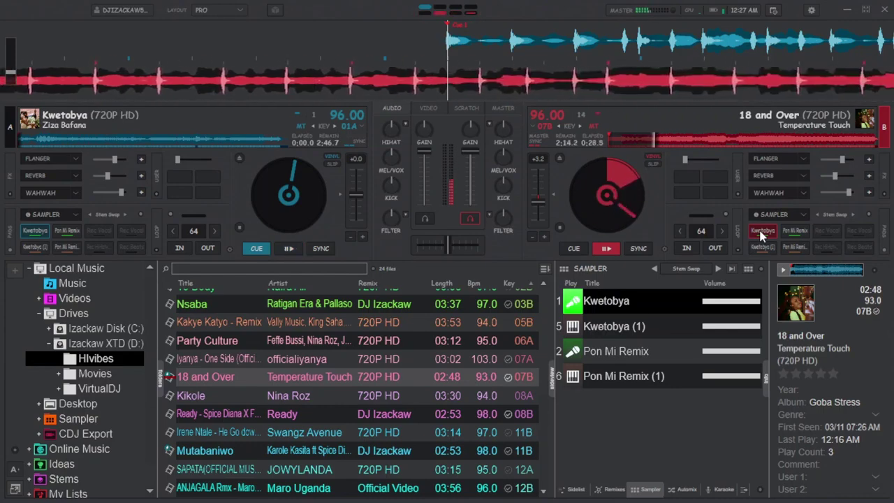
{"action": "left_click", "coordinate": [793, 233]}
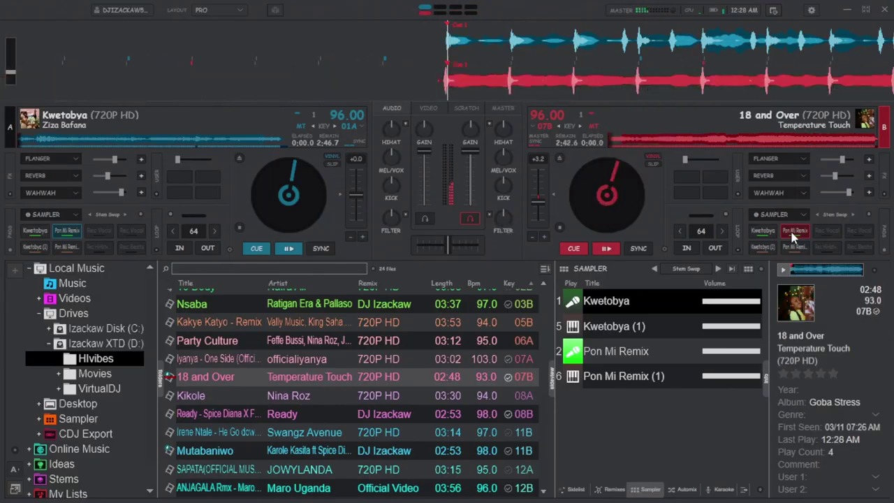
{"action": "left_click", "coordinate": [792, 234]}
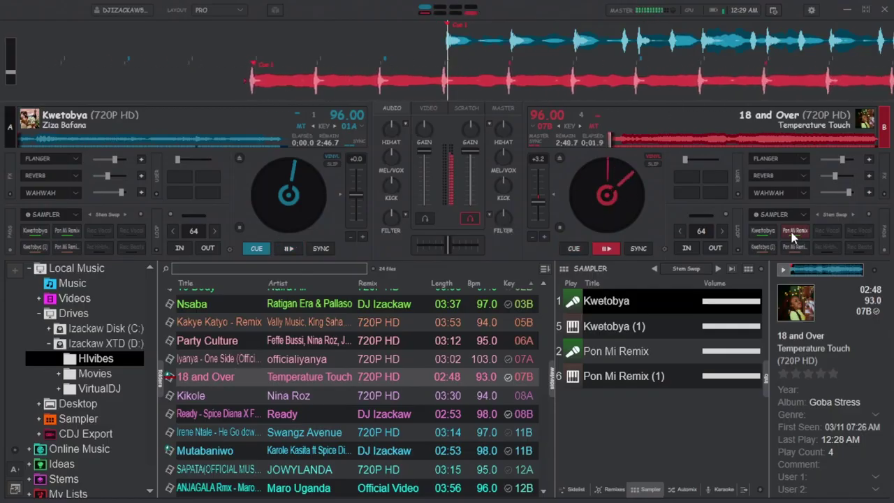
Step: Swap 18 and Over's instrumental on deck B for the Kwetobya instrumental sample, followed by the Pon Mi Remix one
{"action": "left_click", "coordinate": [762, 248]}
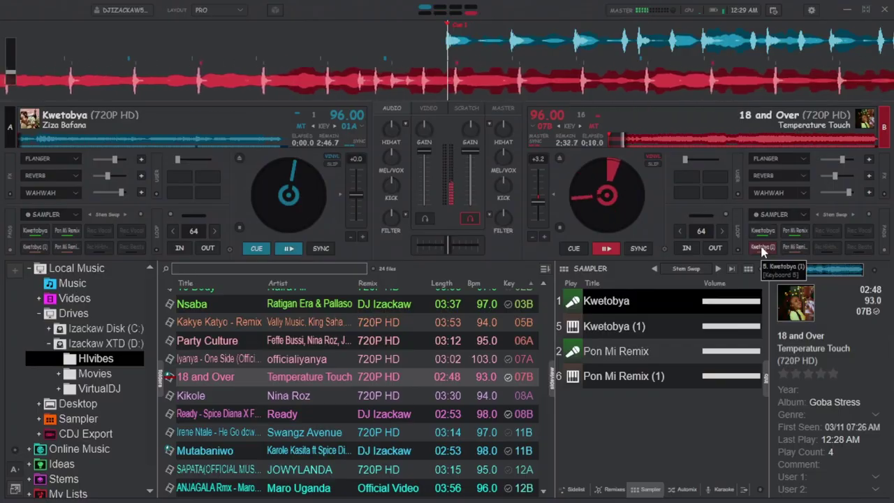
{"action": "left_click", "coordinate": [761, 248]}
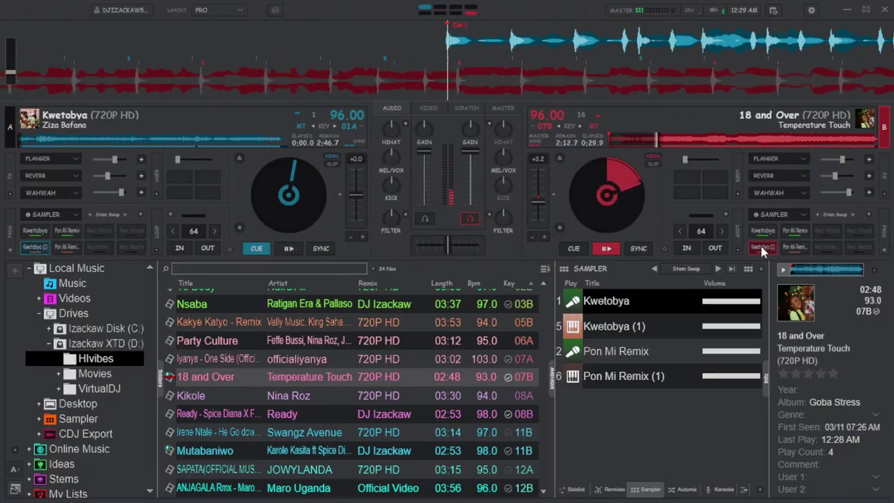
{"action": "left_click", "coordinate": [794, 247]}
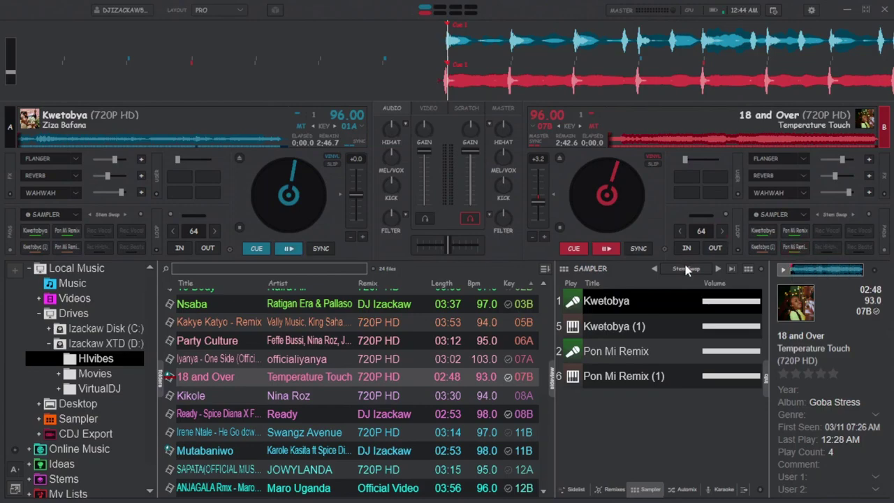
Step: Switch to the PER-SONG sample bank in grid view and record 18 and Over's vocal and instrumental stems on deck B
{"action": "left_click", "coordinate": [687, 270]}
{"action": "left_click", "coordinate": [727, 347]}
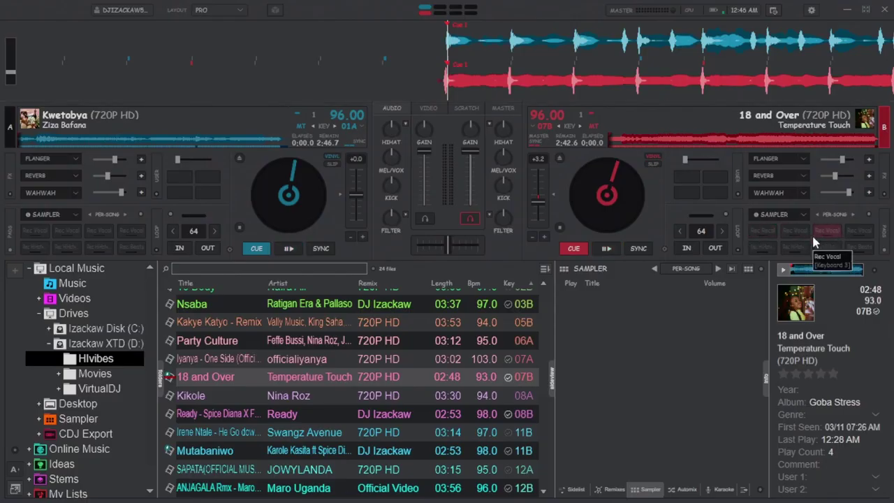
{"action": "left_click", "coordinate": [748, 270]}
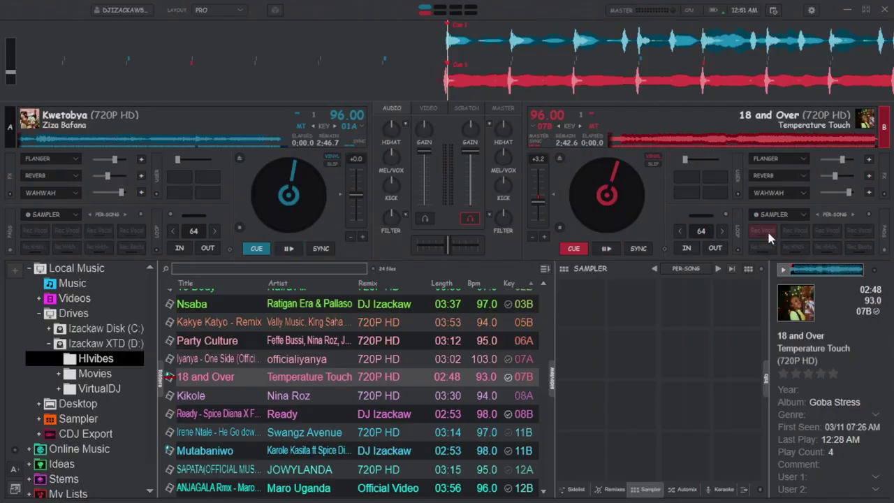
{"action": "left_click", "coordinate": [767, 229]}
{"action": "left_click", "coordinate": [763, 246]}
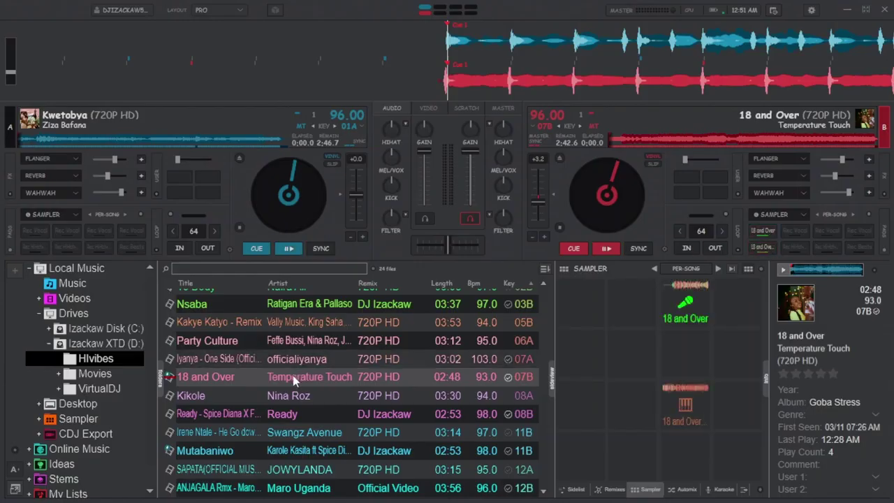
Step: Load Kikole onto deck B and record its vocal and instrumental stems into the PER-SONG bank
{"action": "key", "text": "Down"}
{"action": "key", "text": "Right"}
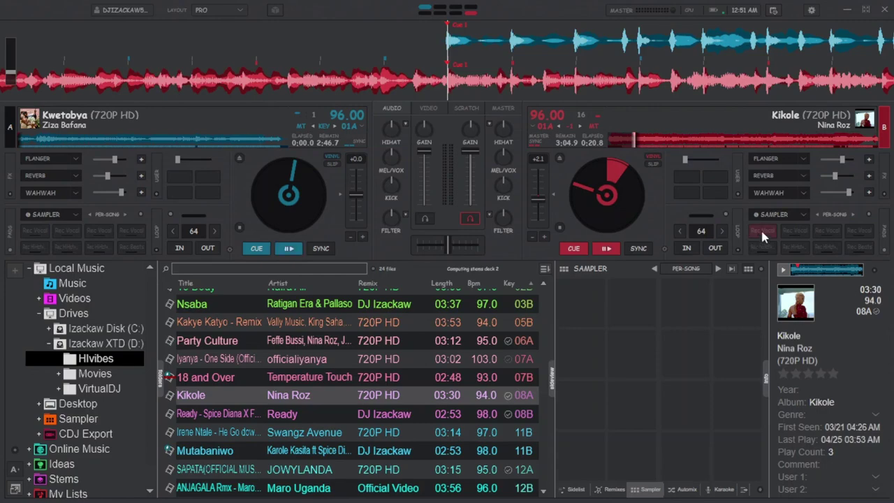
{"action": "left_click", "coordinate": [762, 233]}
{"action": "left_click", "coordinate": [763, 247]}
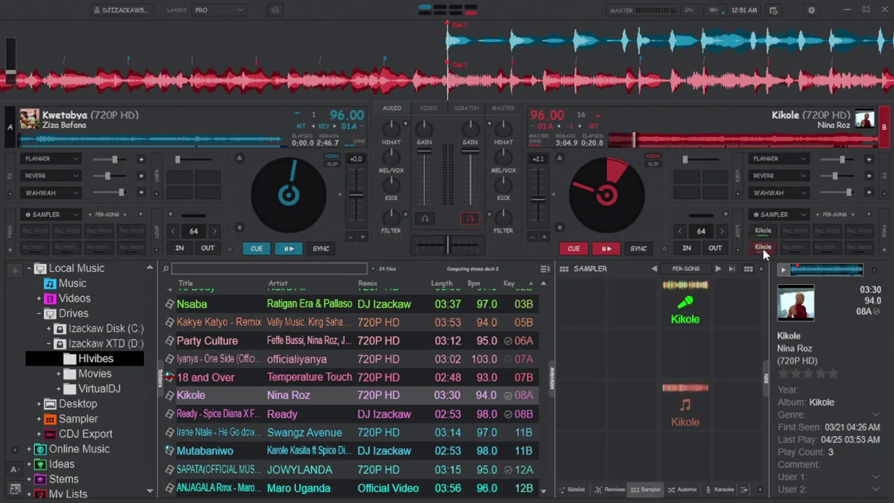
Step: Load the Spice Diana X Fik Fameica track Ready onto deck B, and reload 18 and Over to recall its per-song samples
{"action": "key", "text": "Down"}
{"action": "key", "text": "Right"}
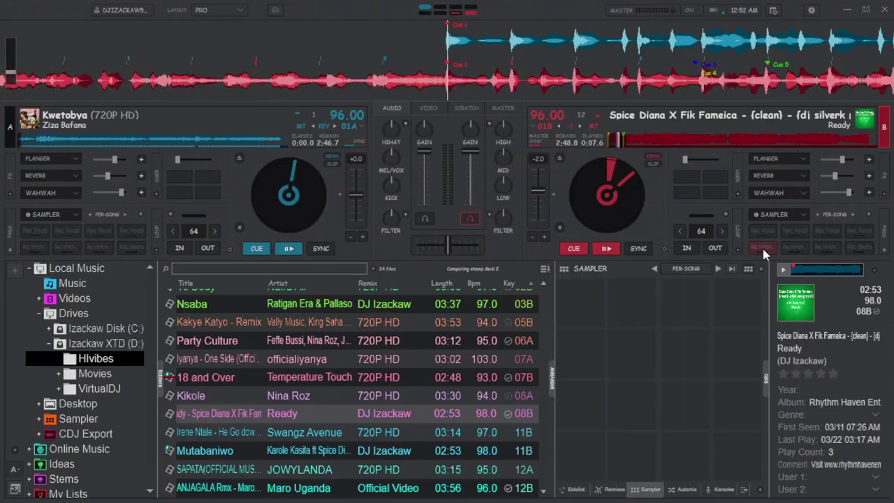
{"action": "key", "text": "Up"}
{"action": "key", "text": "Up"}
{"action": "key", "text": "Right"}
{"action": "left_click", "coordinate": [762, 248]}
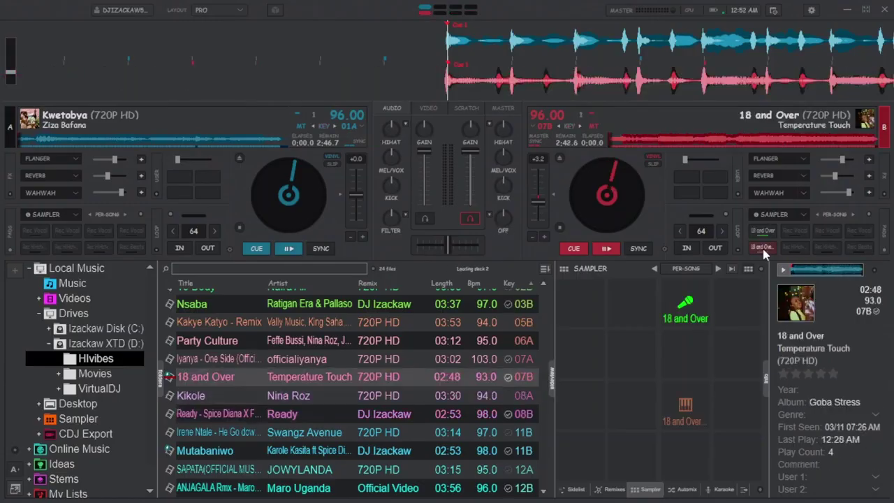